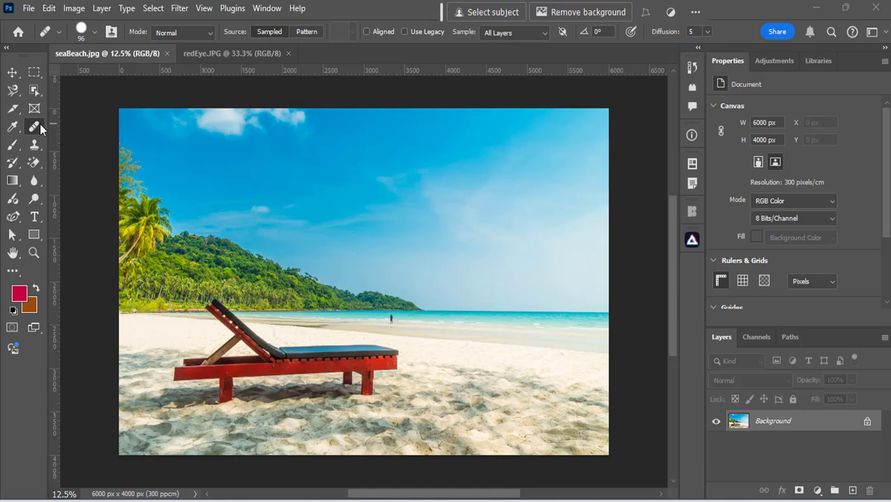
Try to replace the beach lounger with sand from beside it using the Patch Tool, and outline the leftover red piece.
right_click(39, 124)
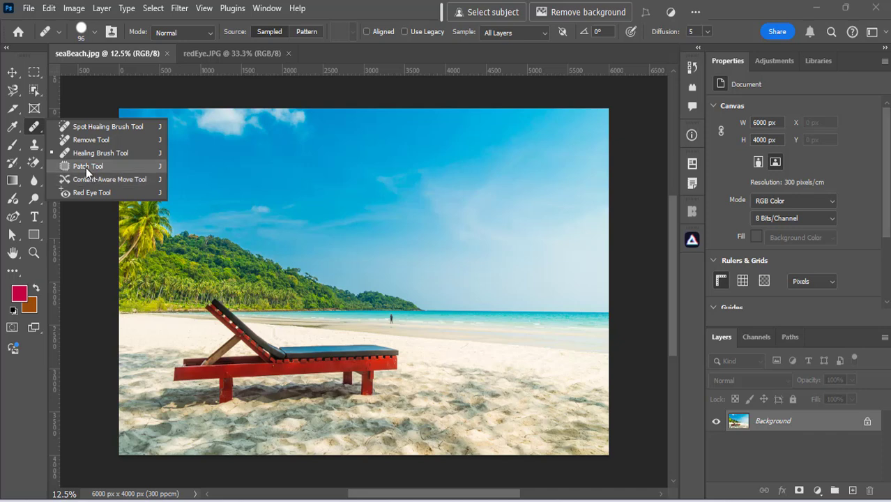
click(86, 168)
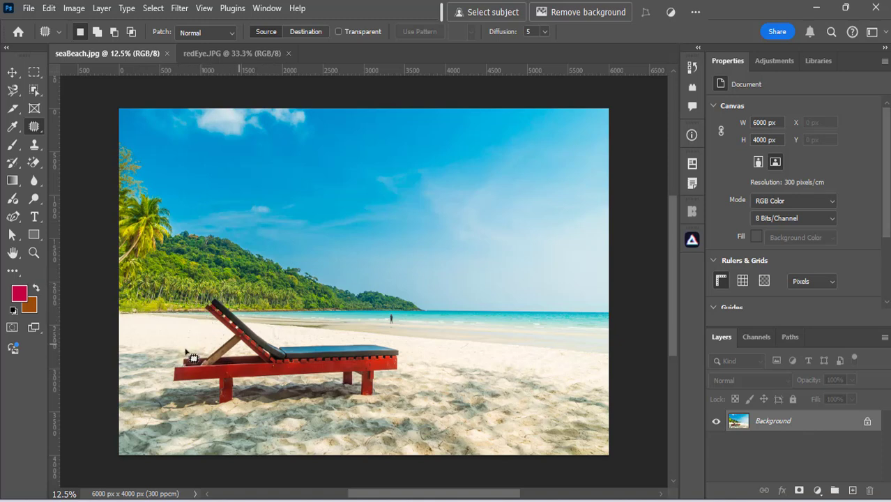
mouse_move(227, 337)
mouse_down()
mouse_move(203, 303)
mouse_move(227, 297)
mouse_move(290, 341)
mouse_move(381, 341)
mouse_move(405, 352)
mouse_move(404, 367)
mouse_move(365, 400)
mouse_move(336, 380)
mouse_move(238, 384)
mouse_move(235, 403)
mouse_move(221, 409)
mouse_move(200, 380)
mouse_move(156, 385)
mouse_move(155, 368)
mouse_move(169, 355)
mouse_move(225, 342)
mouse_up()
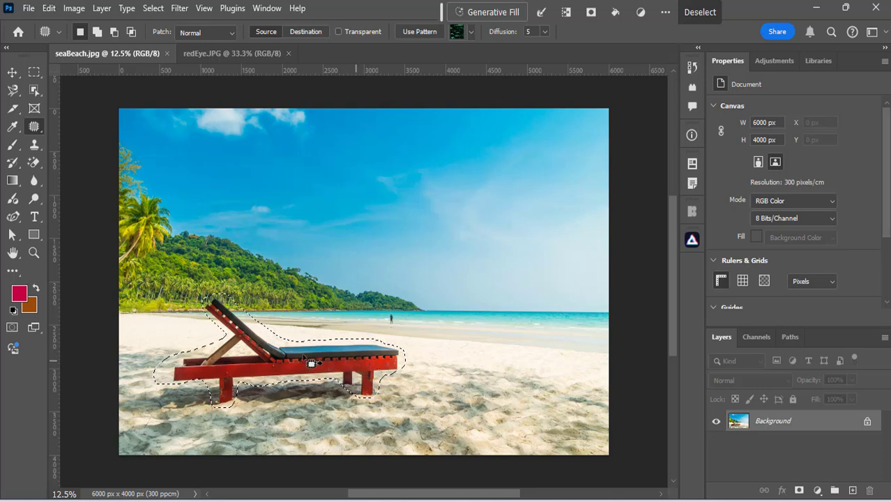
drag(299, 363, 514, 382)
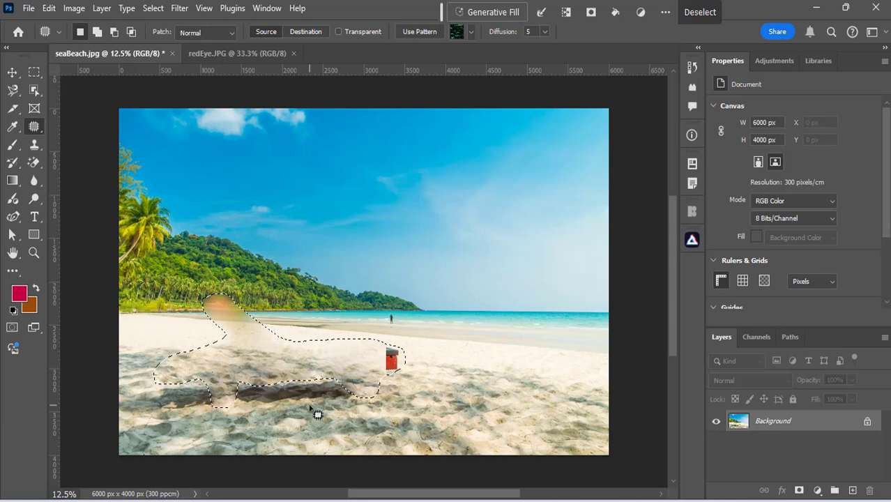
key(ctrl+d)
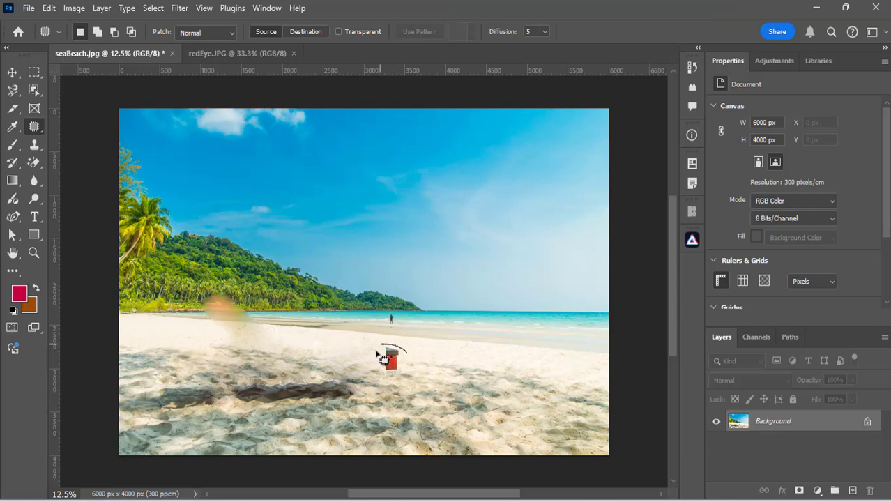
drag(411, 357, 433, 370)
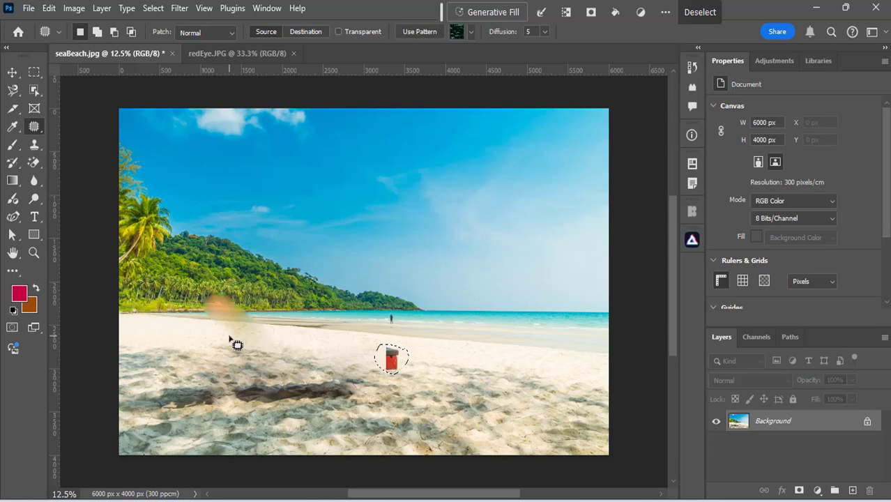
Undo the patch edits on the beach lounger and clear the selection around it.
key(ctrl+z)
key(ctrl+z)
key(ctrl+z)
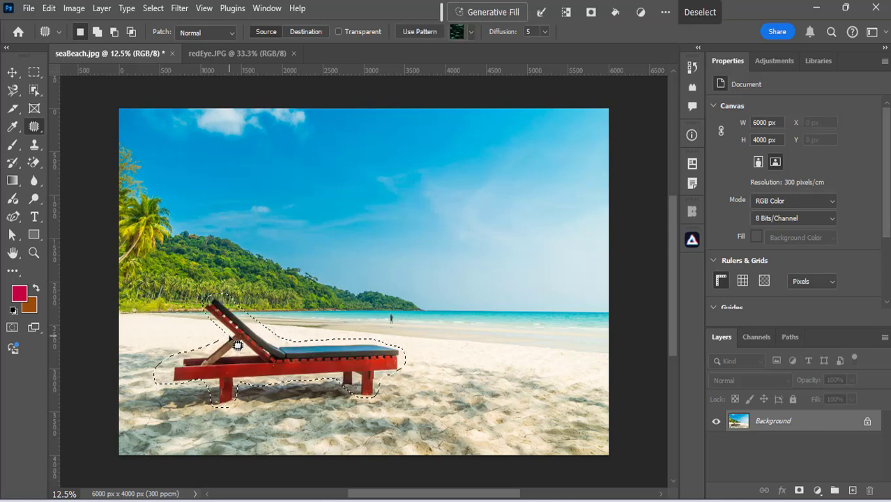
key(ctrl+d)
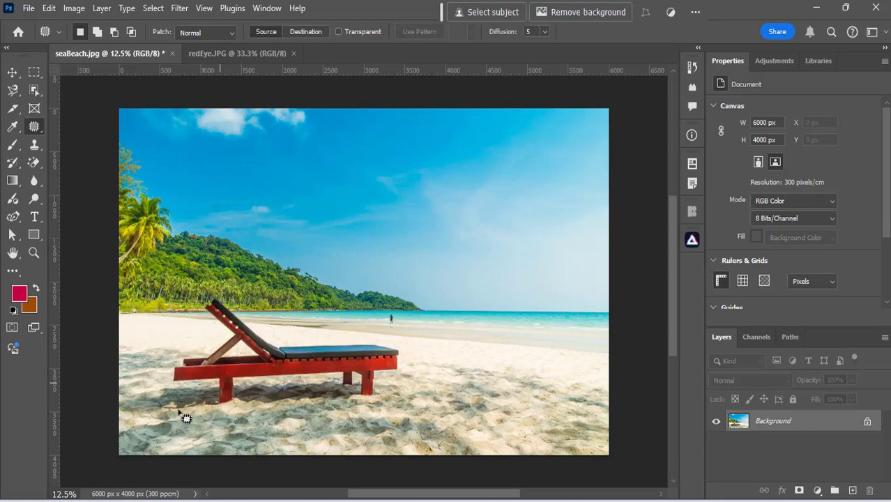
Outline the beach lounger with the Content-Aware Move Tool, and add to the selection beside its right leg.
right_click(35, 126)
click(92, 177)
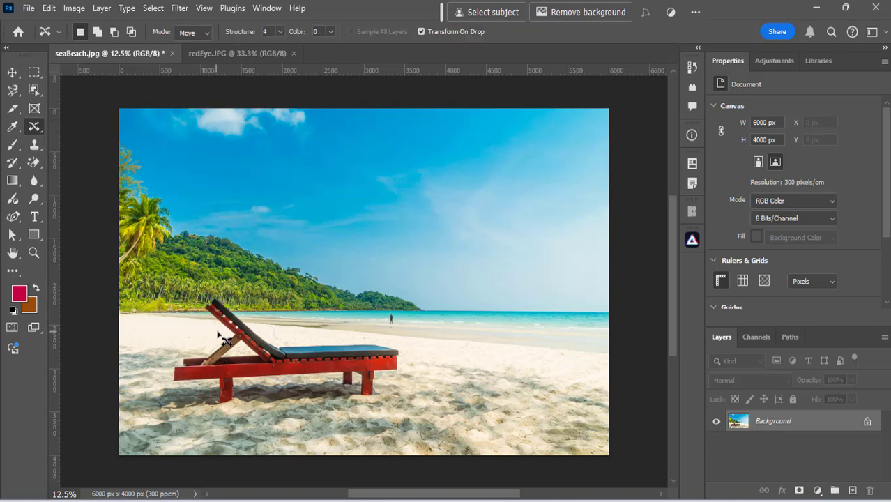
mouse_move(232, 340)
mouse_down()
mouse_move(203, 313)
mouse_move(206, 301)
mouse_move(238, 309)
mouse_move(272, 337)
mouse_move(383, 338)
mouse_move(404, 363)
mouse_move(375, 398)
mouse_move(306, 379)
mouse_move(246, 385)
mouse_move(219, 409)
mouse_move(207, 390)
mouse_move(168, 389)
mouse_move(160, 379)
mouse_move(176, 355)
mouse_move(229, 334)
mouse_up()
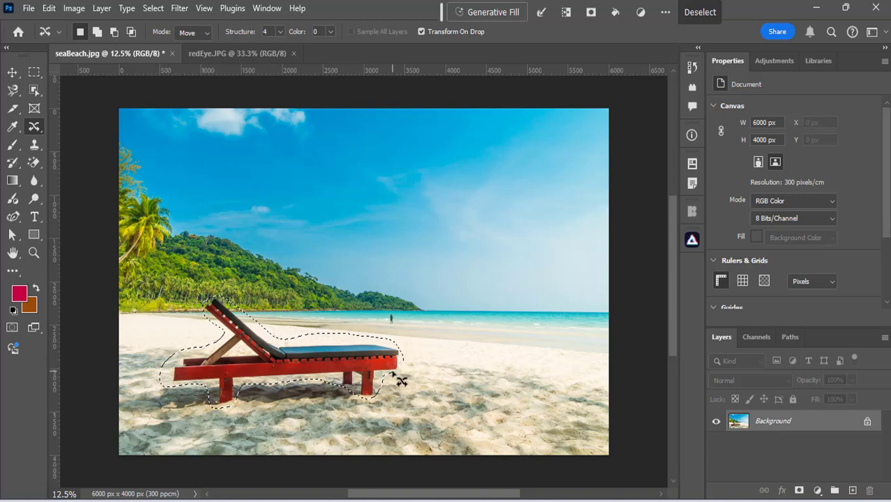
click(97, 31)
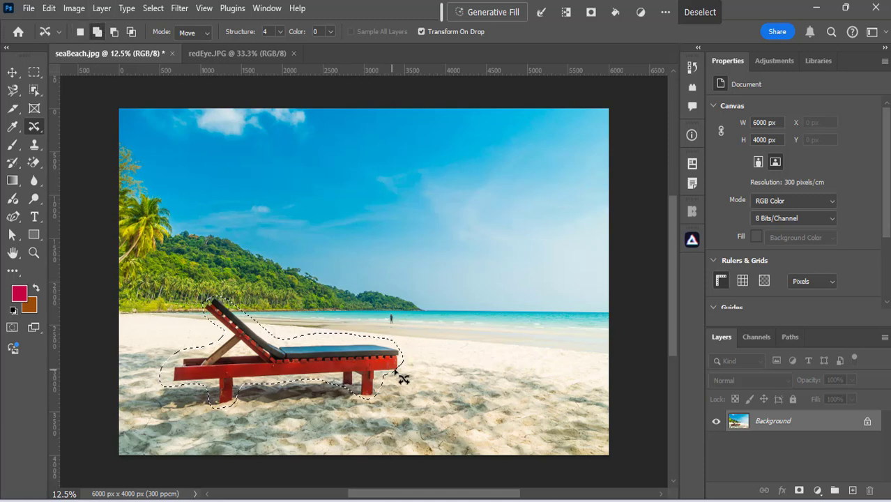
mouse_move(408, 373)
mouse_down()
mouse_move(397, 352)
mouse_move(396, 370)
mouse_up()
key(Return)
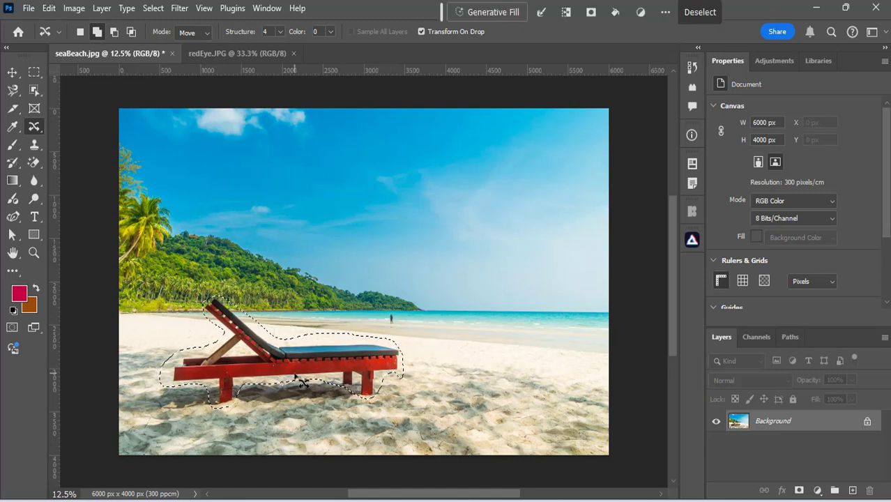
Replace the selected lounger with Content-Aware Fill, output to a new layer, and clear the selection.
click(47, 9)
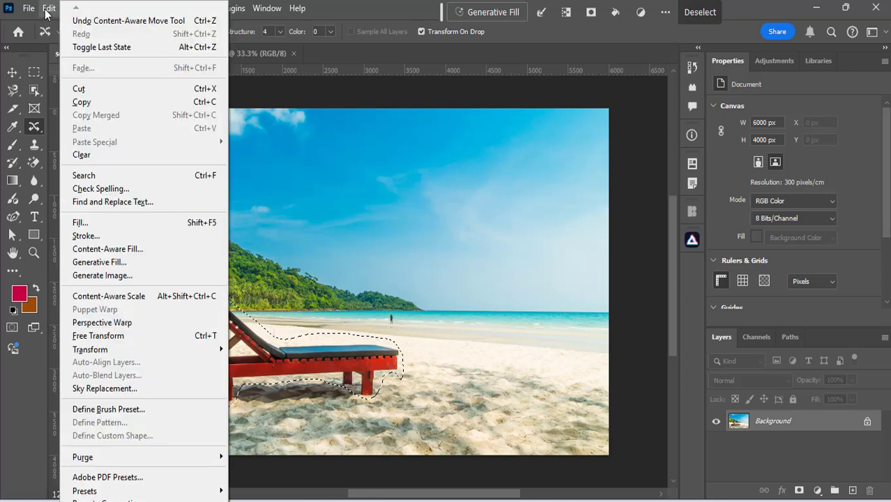
click(107, 249)
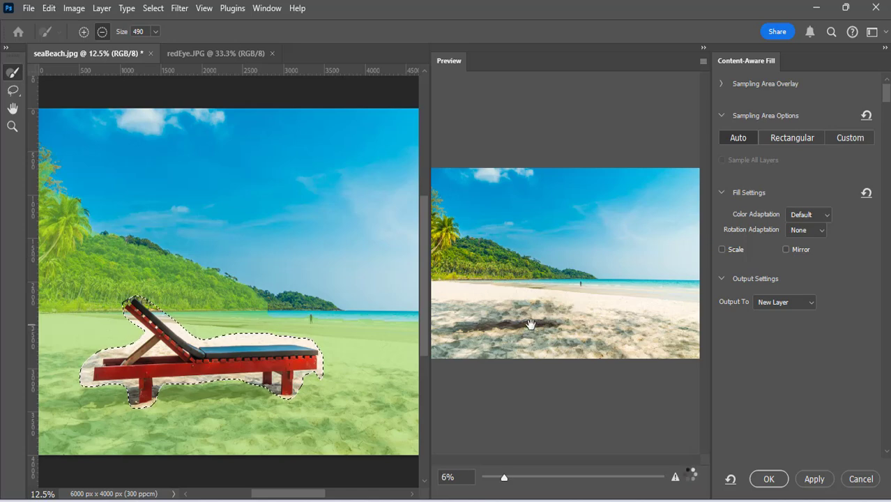
click(821, 486)
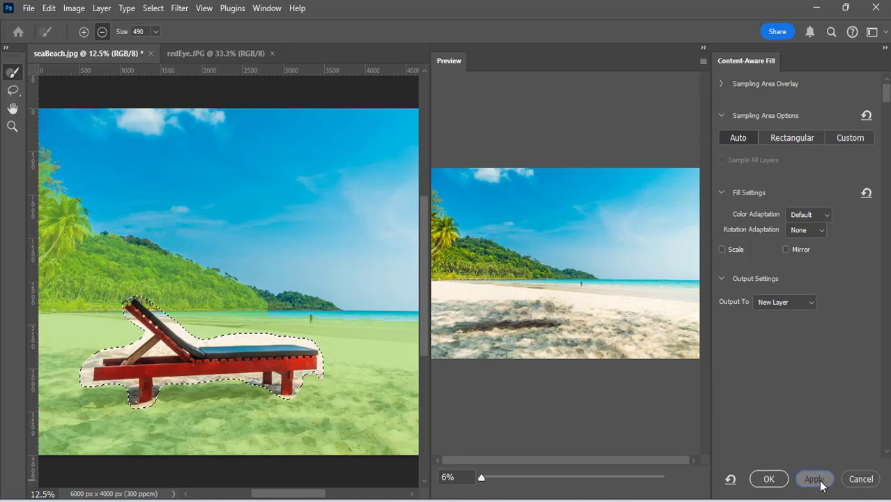
click(769, 481)
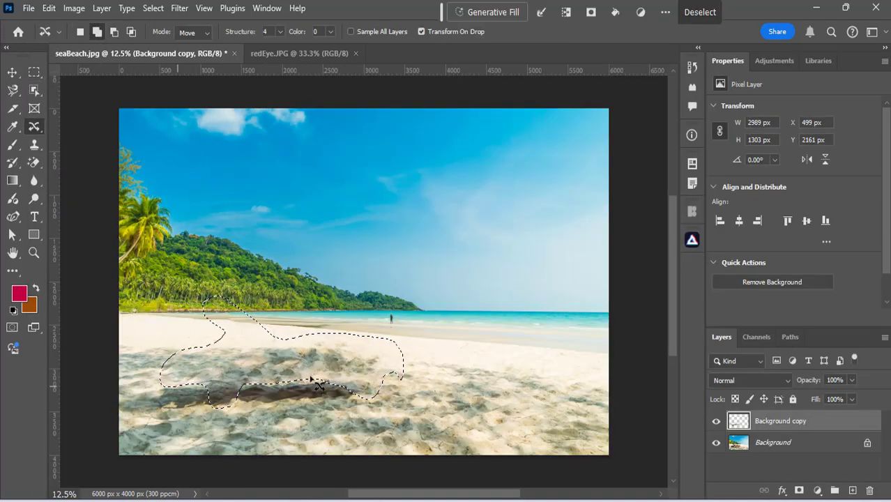
key(ctrl+d)
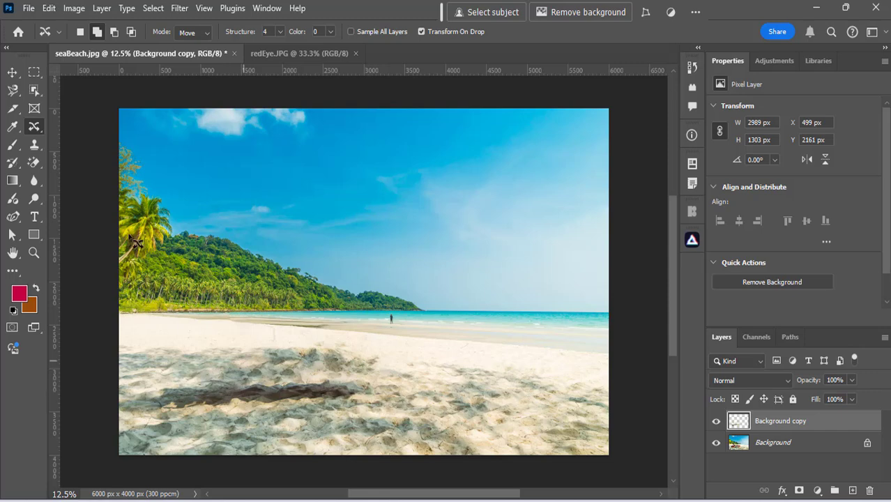
Cover the dark shadow left under the lounger with nearby sand using the Clone Stamp Tool.
click(37, 147)
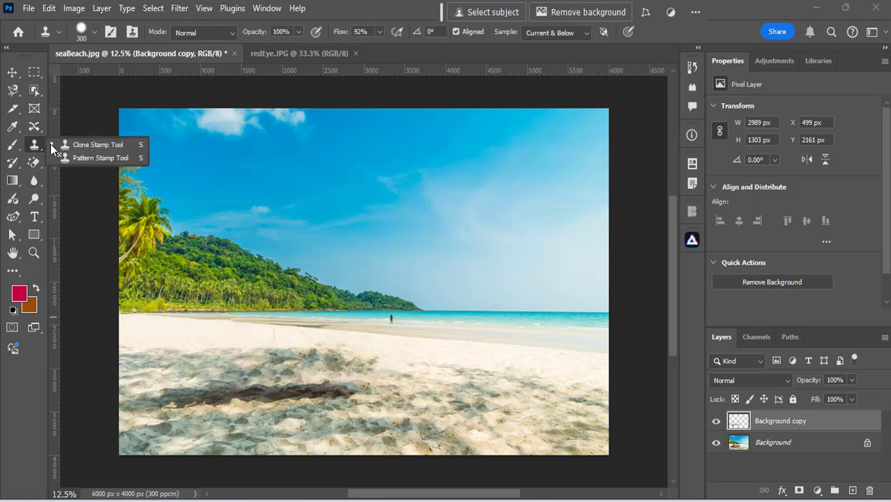
click(89, 146)
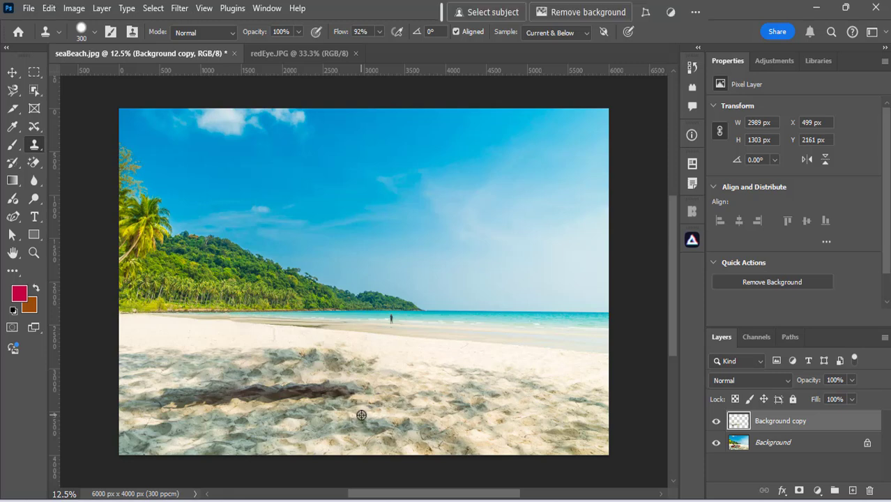
drag(355, 392, 175, 396)
key(ctrl+z)
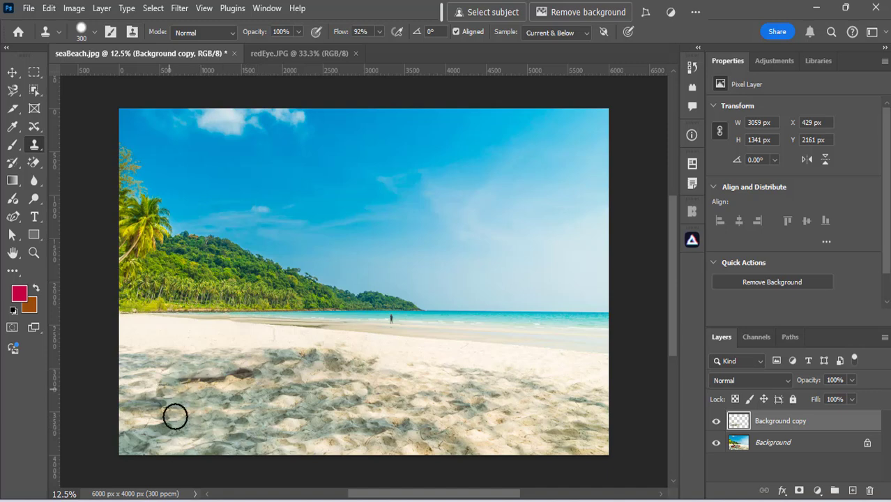
mouse_move(161, 377)
mouse_down()
mouse_move(275, 370)
mouse_move(339, 400)
mouse_up()
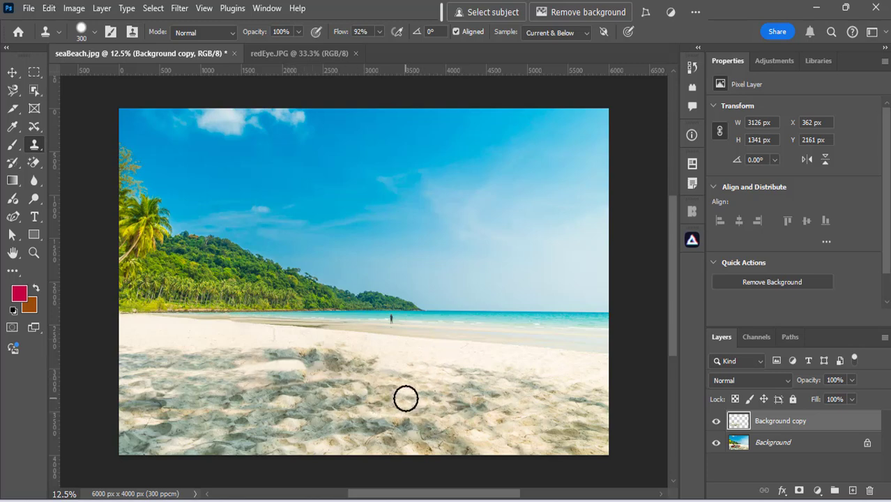
click(49, 9)
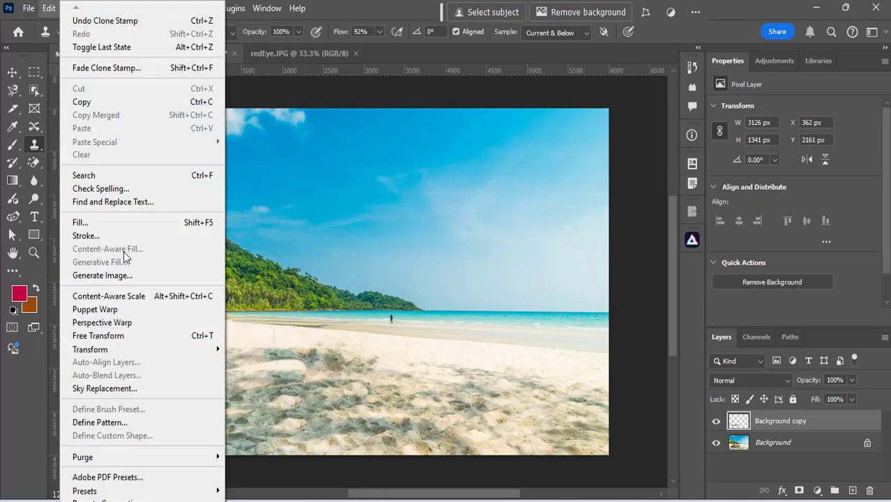
click(85, 223)
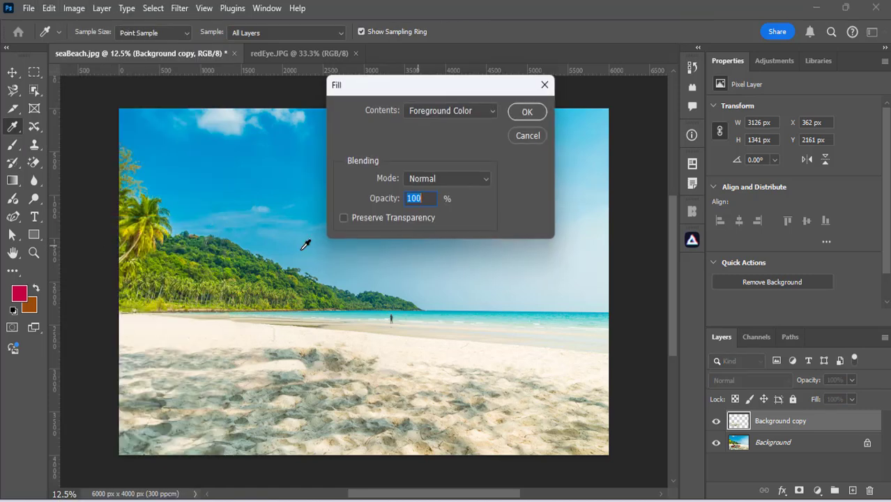
click(488, 110)
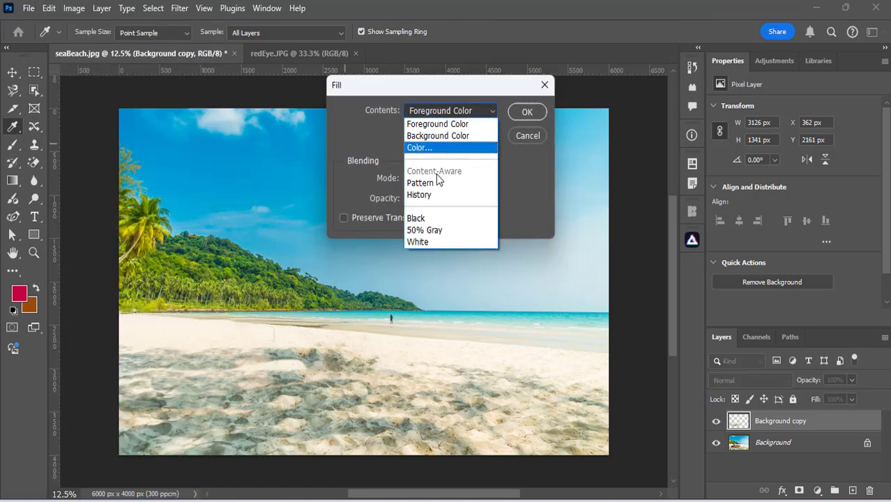
click(524, 148)
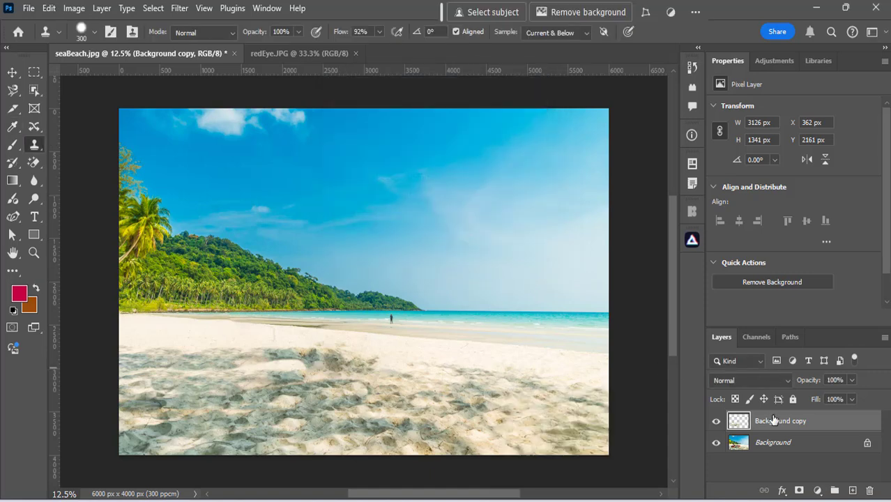
Delete the Background copy layer.
key(Delete)
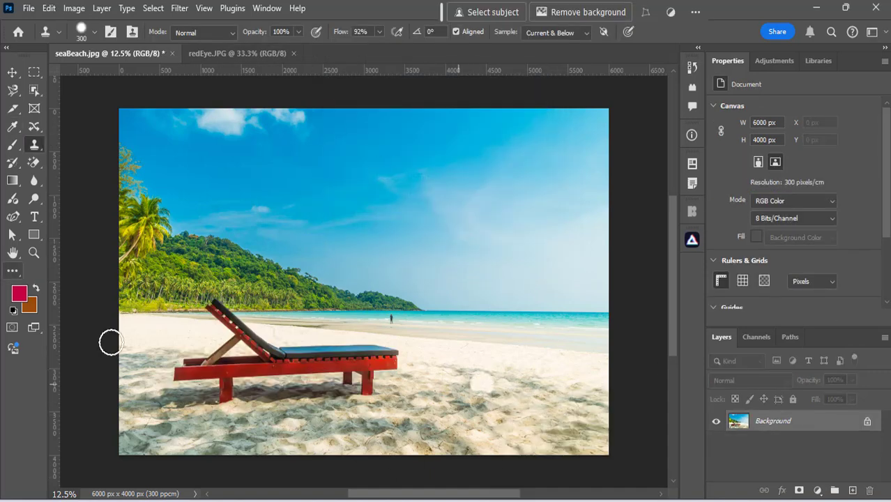
Draw a closed selection around the beach lounger on the Background layer with the Content-Aware Move Tool.
click(35, 127)
mouse_move(224, 333)
mouse_down()
mouse_move(201, 299)
mouse_move(297, 338)
mouse_move(396, 343)
mouse_move(403, 364)
mouse_move(366, 400)
mouse_move(335, 384)
mouse_move(287, 378)
mouse_move(243, 382)
mouse_move(217, 407)
mouse_up()
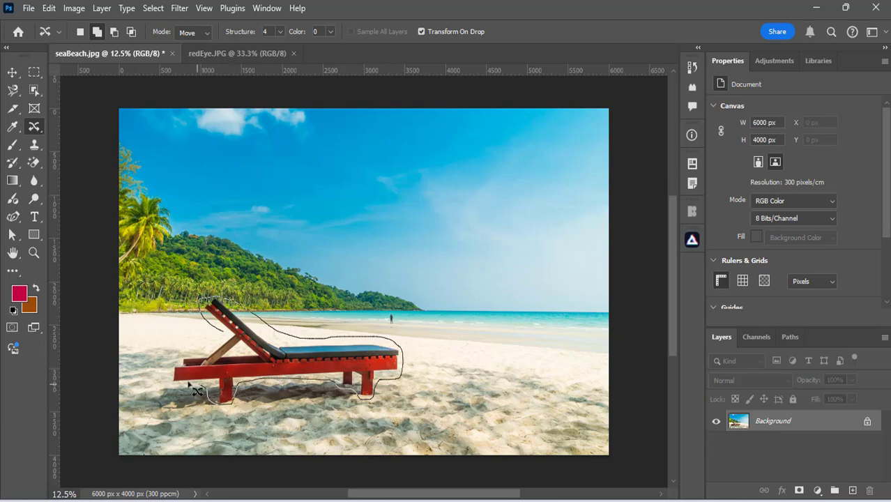
drag(209, 352, 223, 333)
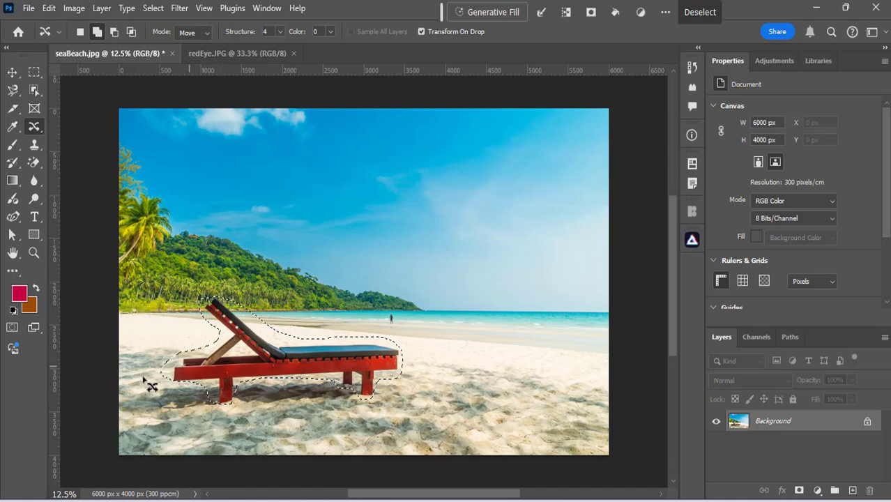
Fill the lounger selection with Content-Aware contents, keeping color adaptation, Normal mode and 100% opacity, and clear the selection.
click(48, 8)
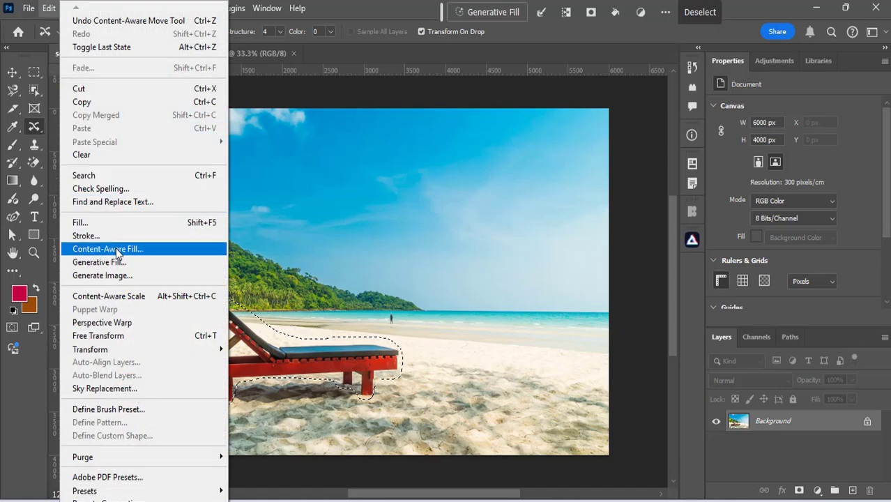
click(89, 223)
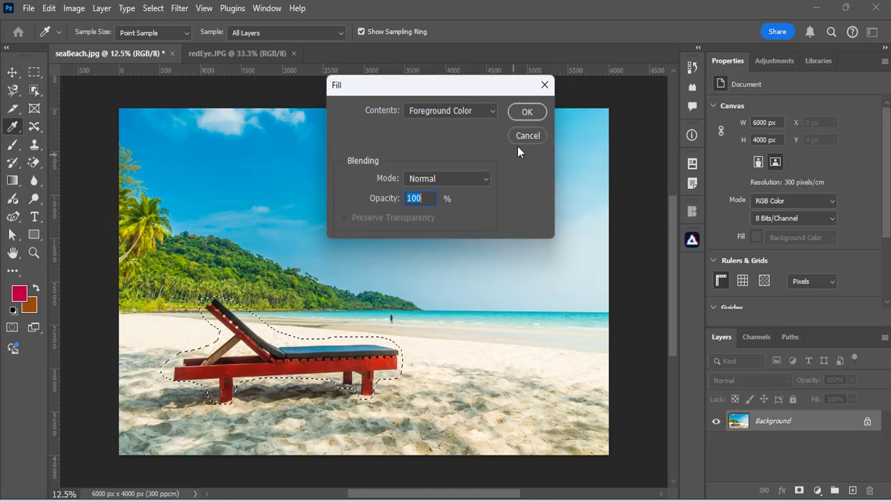
click(493, 111)
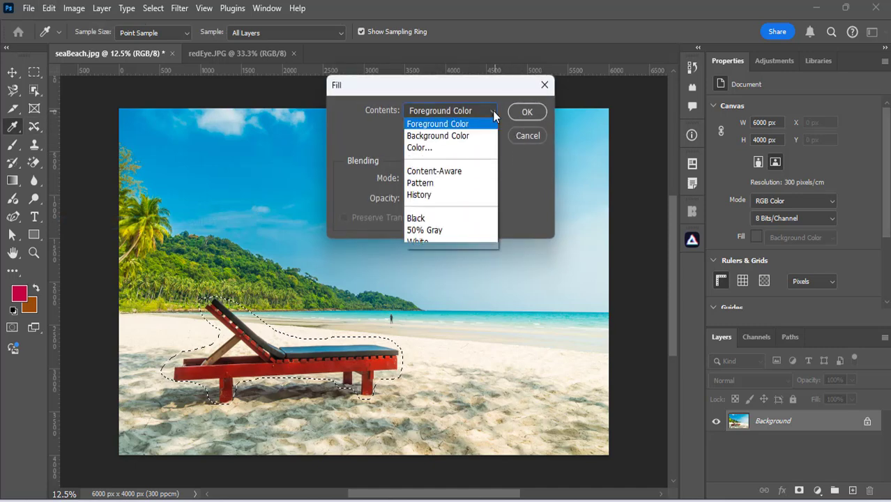
click(442, 172)
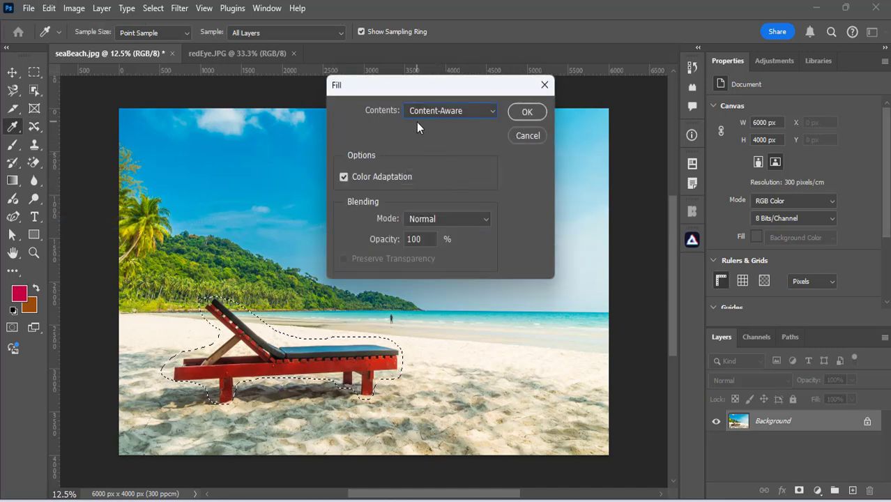
click(528, 113)
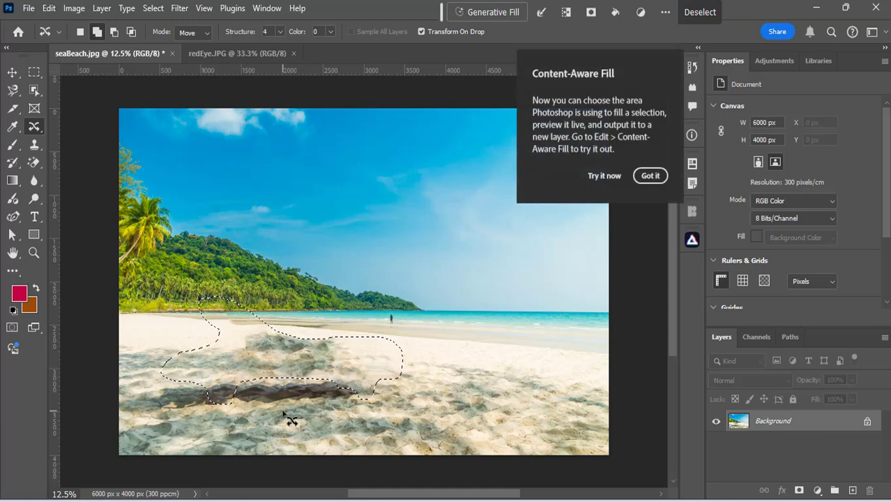
key(ctrl+d)
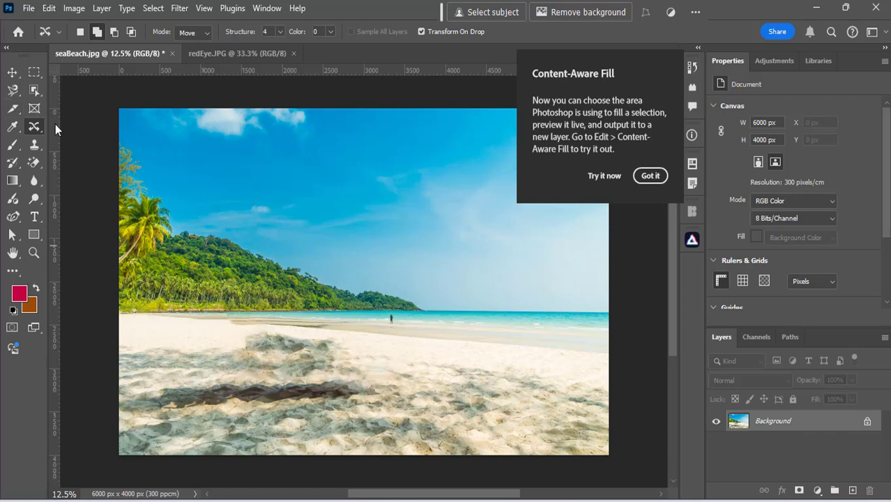
Clone sand from just below over the lounger's remaining dark shadow on the Background layer with the Clone Stamp Tool.
click(38, 142)
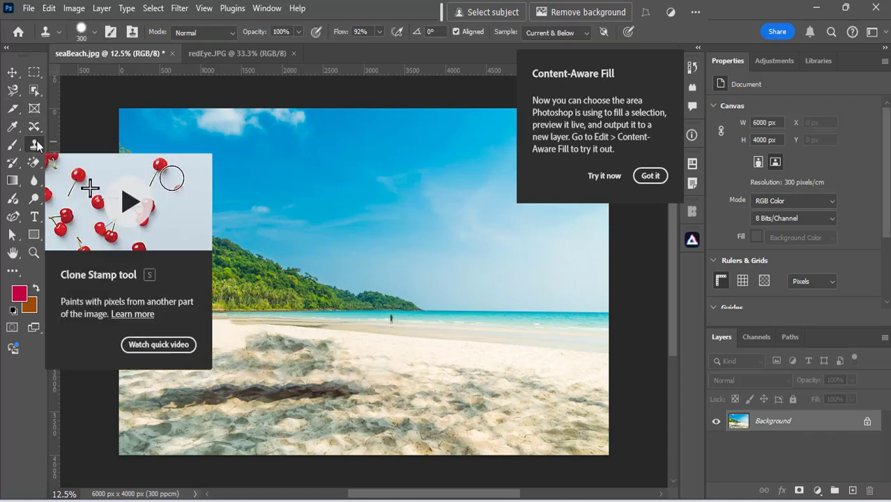
click(37, 142)
click(87, 143)
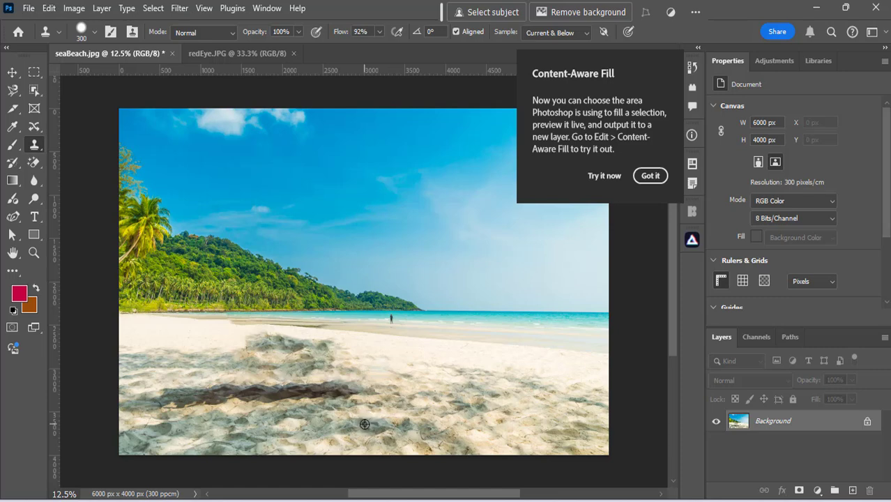
mouse_move(355, 400)
mouse_down()
mouse_move(163, 399)
mouse_move(220, 398)
mouse_up()
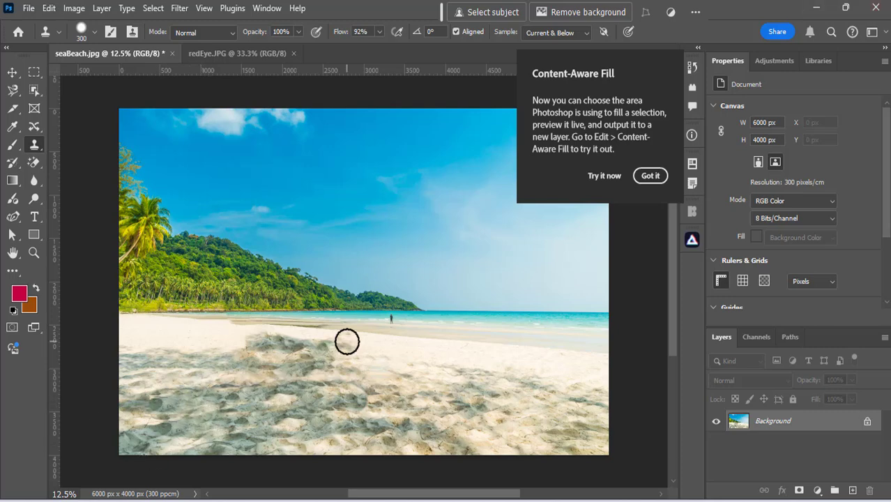